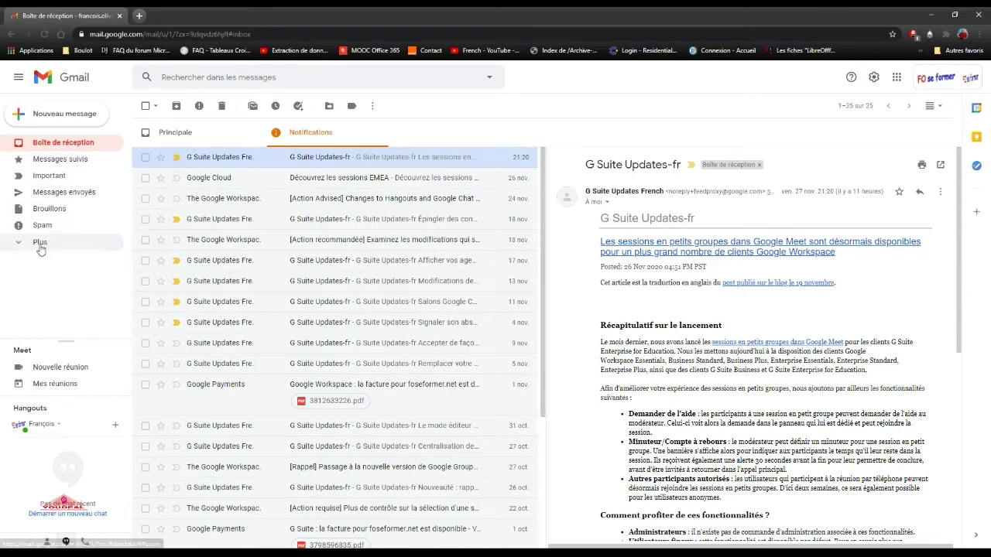
- Create a top-level label named "Google Updates", without nesting it under another label
left_click(87, 244)
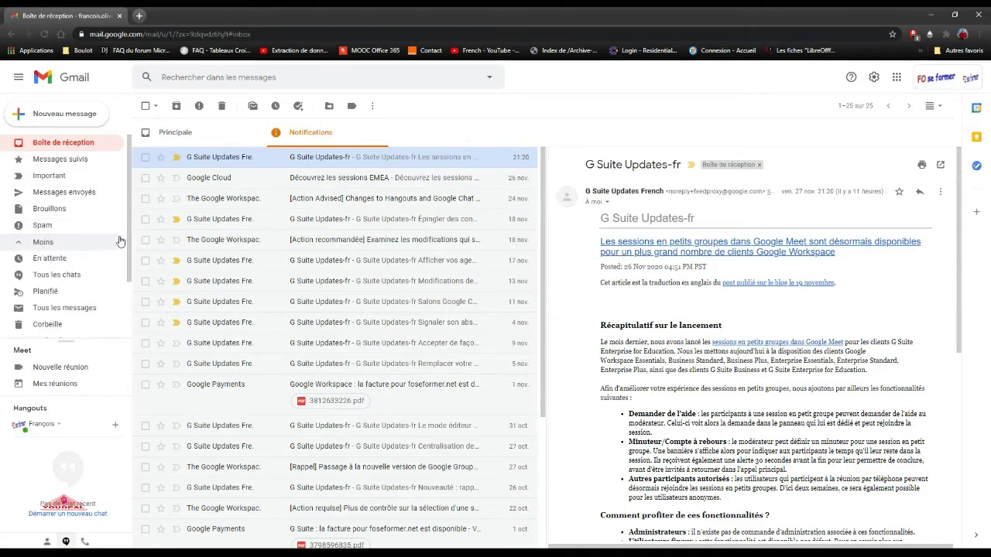
left_click_drag(127, 240, 128, 296)
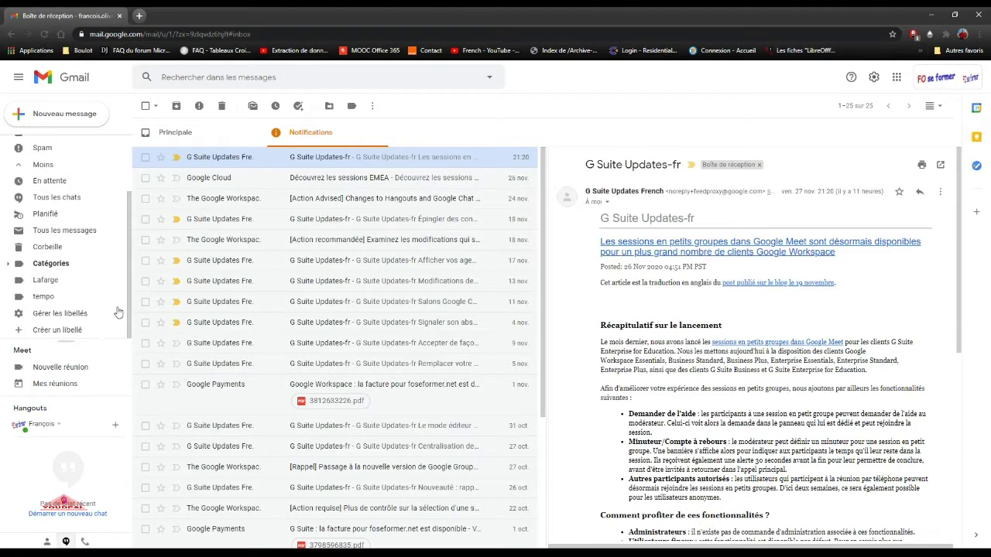
left_click(52, 331)
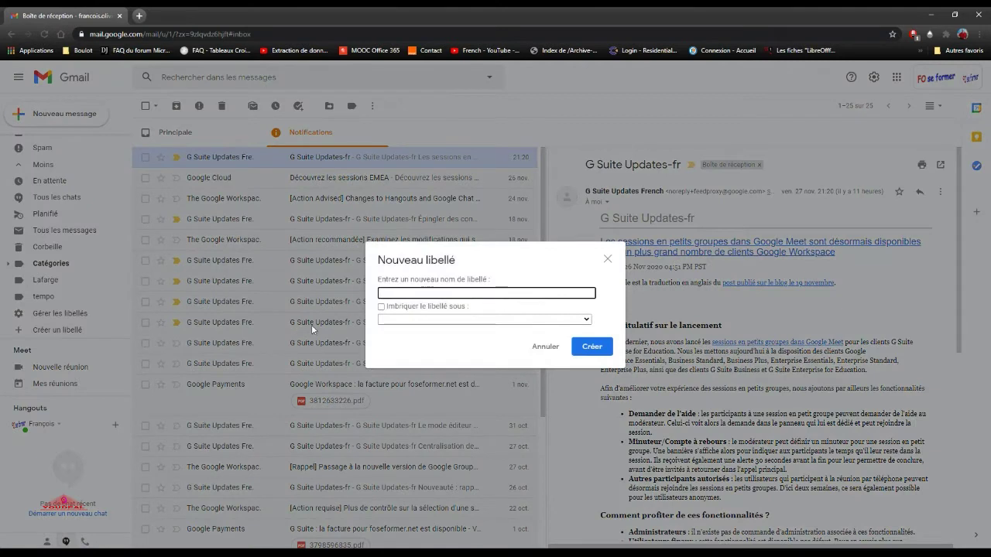
type("Google Updates")
left_click(439, 310)
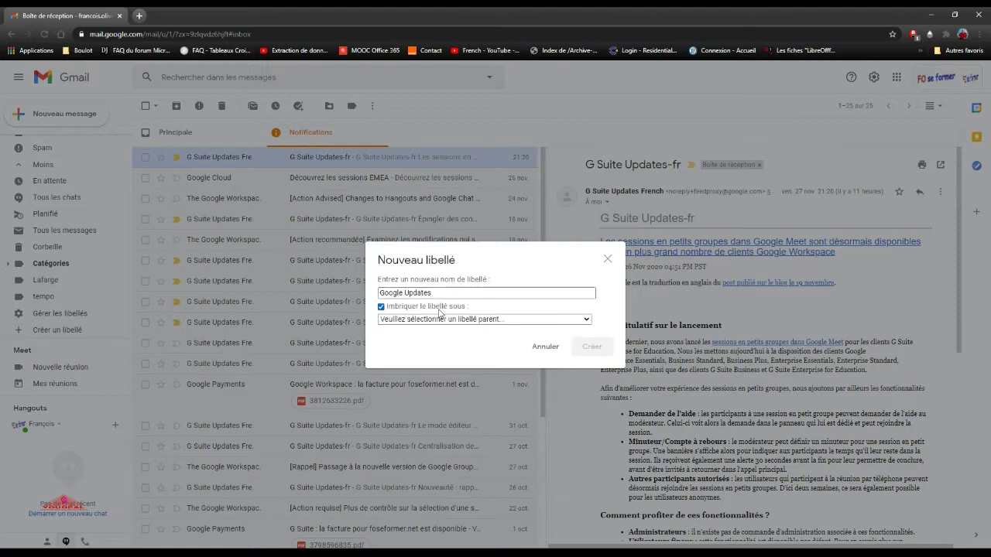
left_click(441, 319)
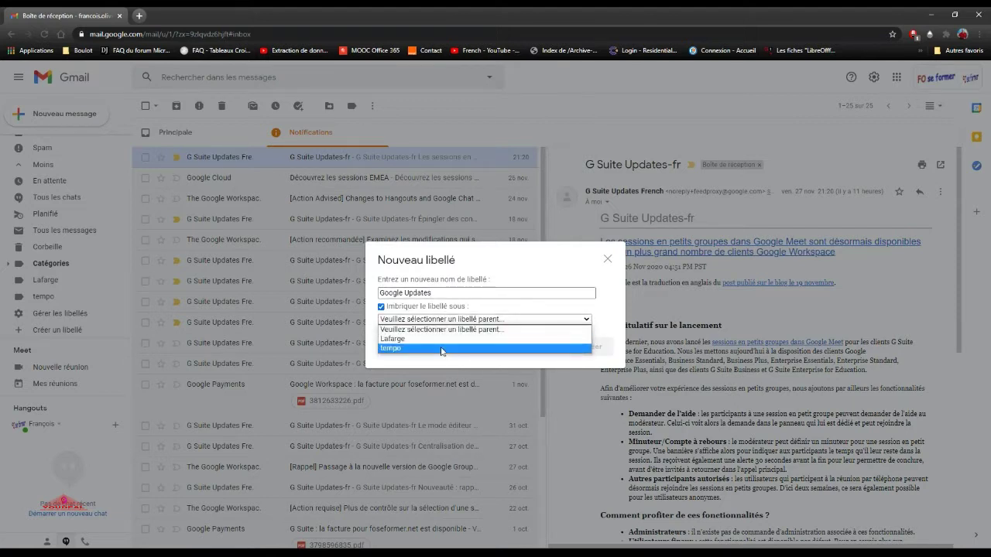
left_click(441, 329)
left_click(445, 309)
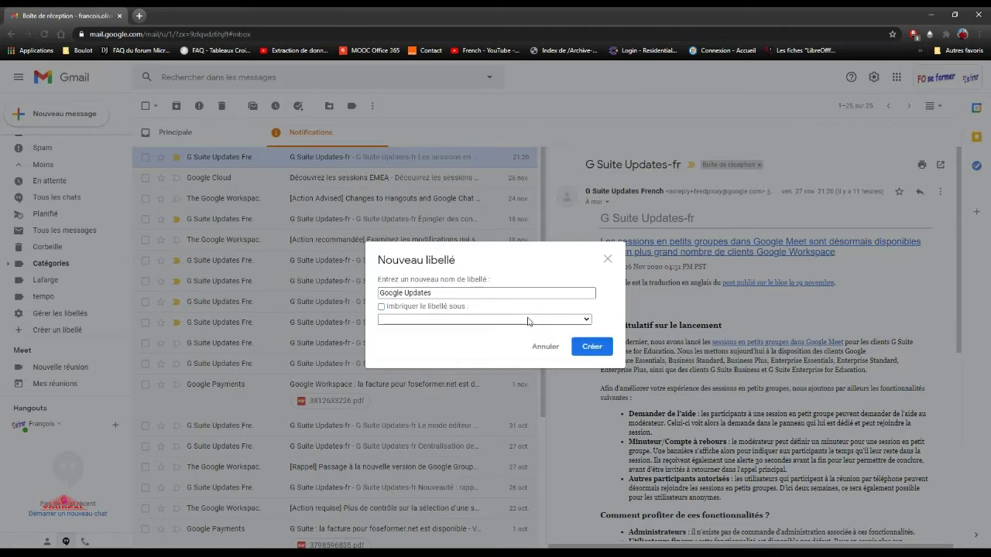
left_click(591, 347)
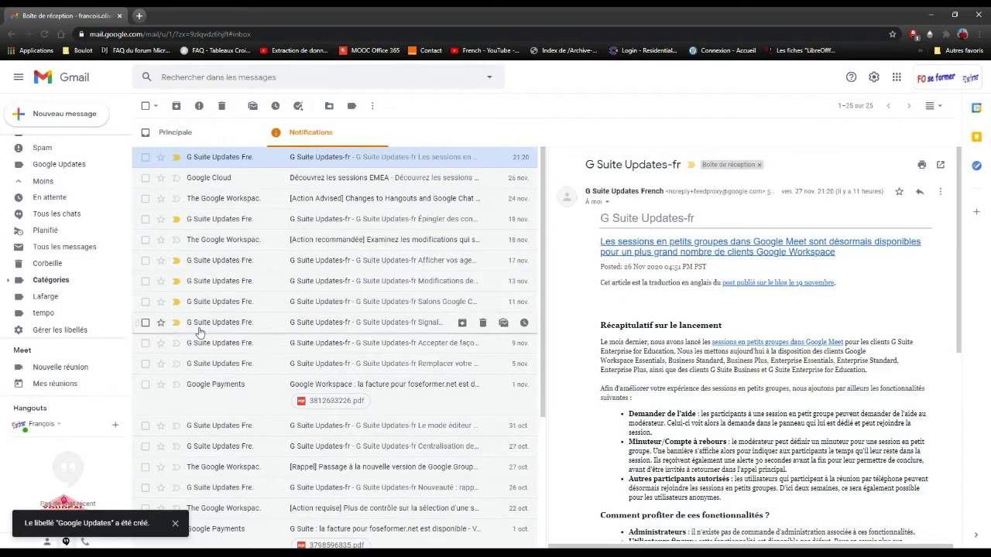
- Collapse the expanded label list and set the Google Updates label's colour to red
scroll(117, 224, "up", 2)
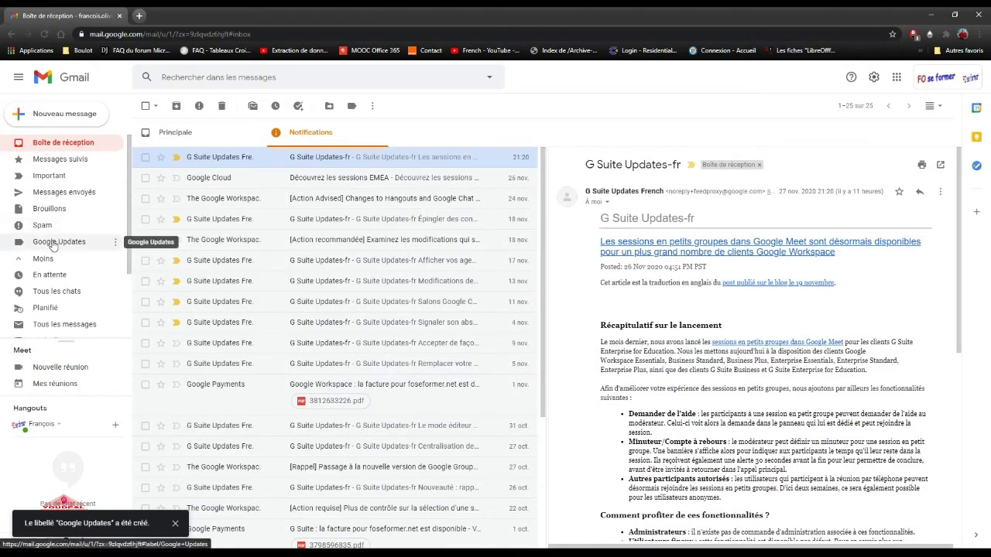
left_click(43, 260)
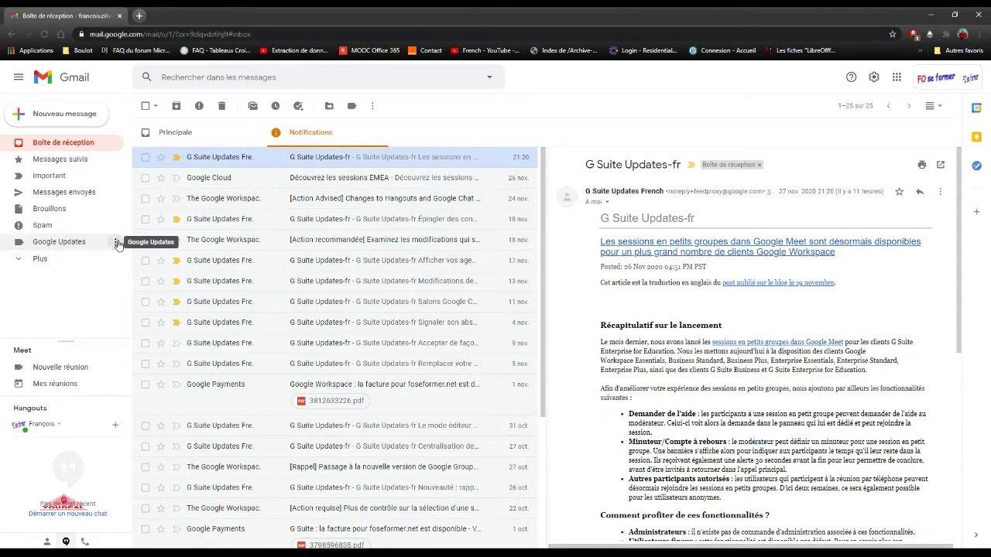
left_click(115, 243)
mouse_move(147, 264)
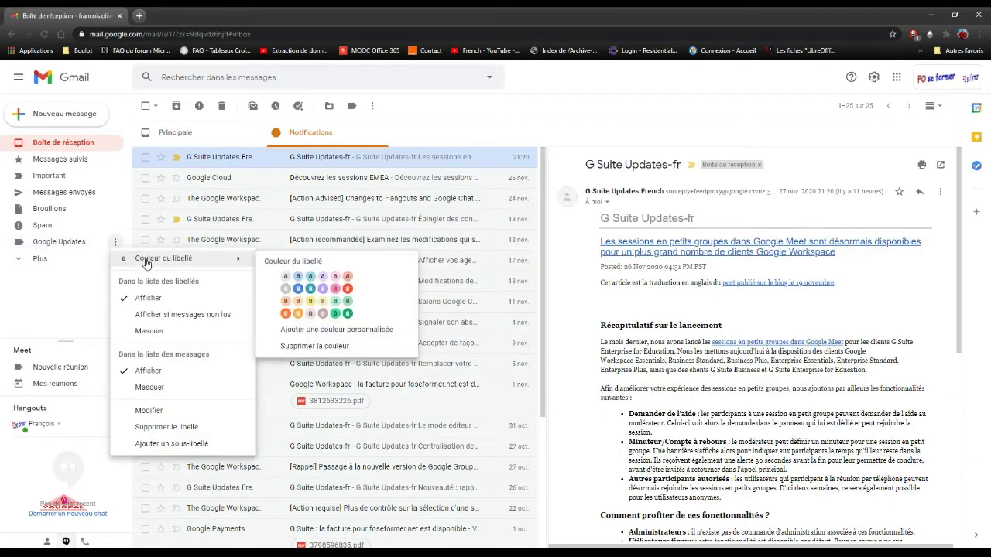
left_click(349, 289)
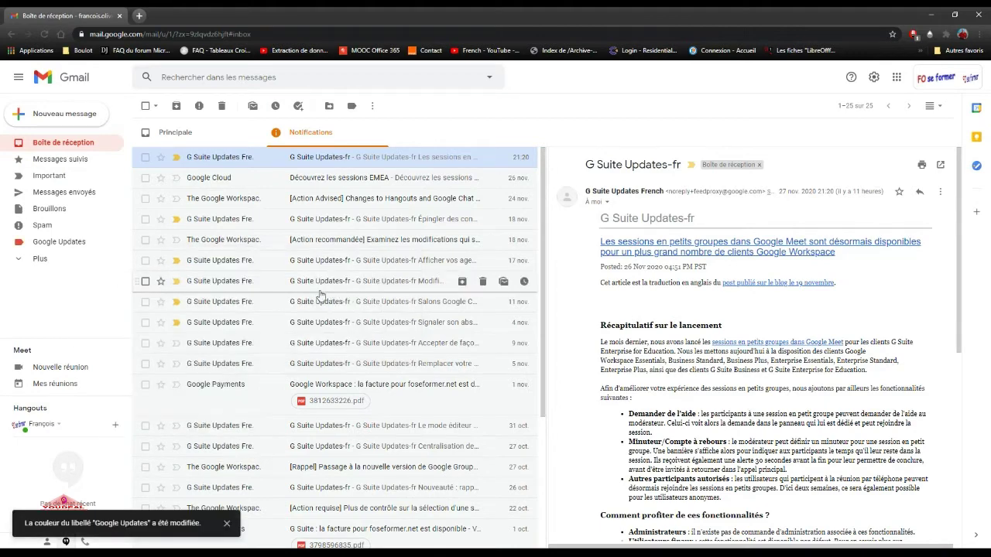
left_click(116, 245)
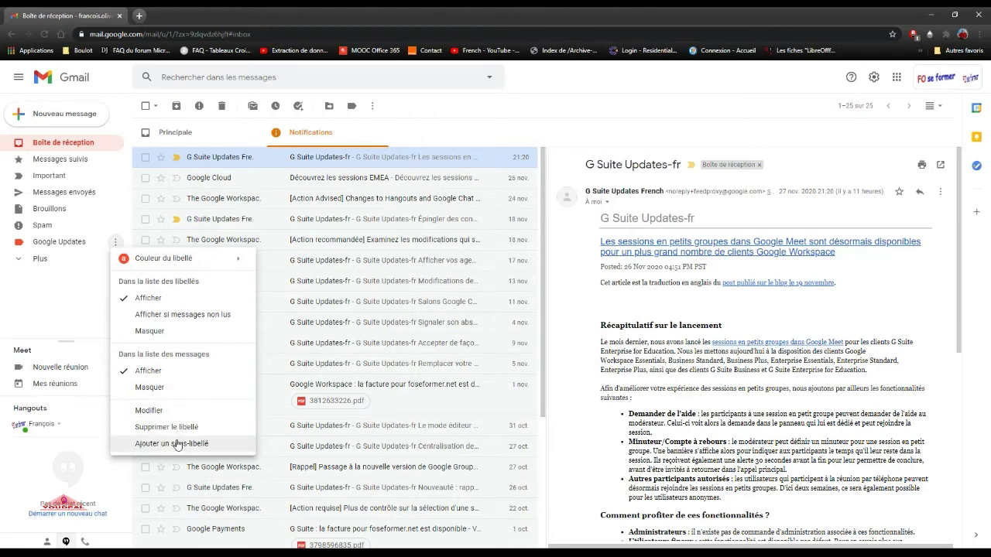
left_click(469, 121)
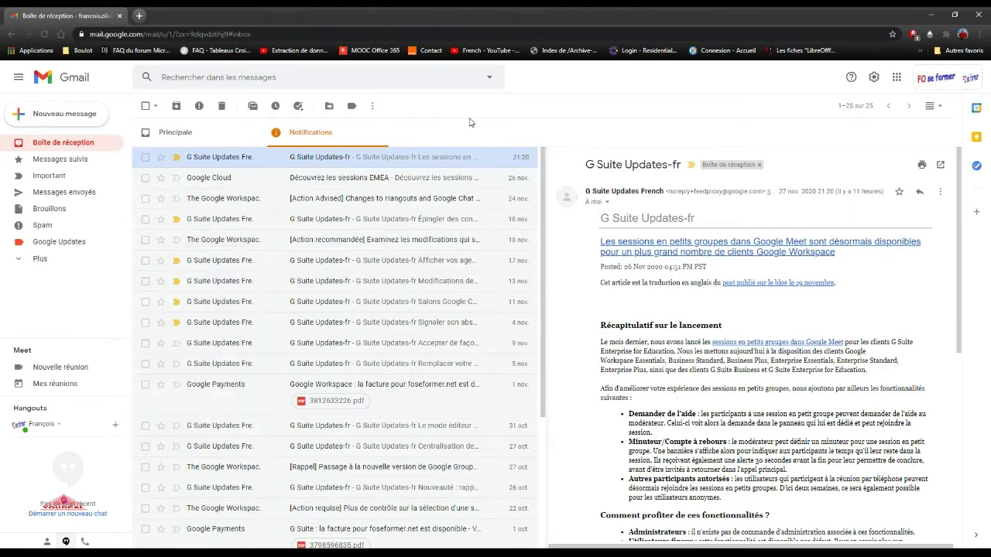
left_click(872, 113)
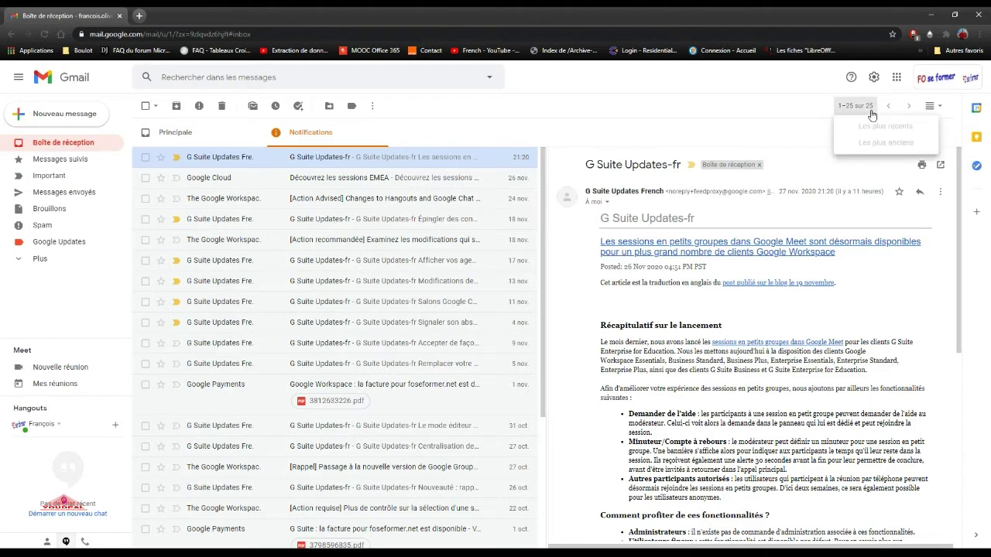
left_click(872, 113)
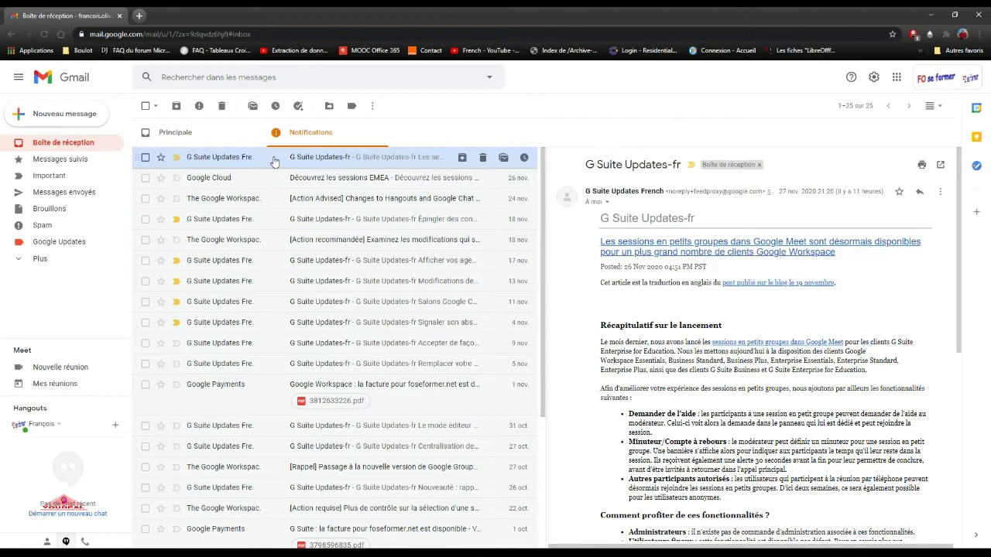
- Move the newest G Suite Updates conversation, received at 21:20, from Notifications to the Google Updates label
left_click_drag(273, 163, 57, 248)
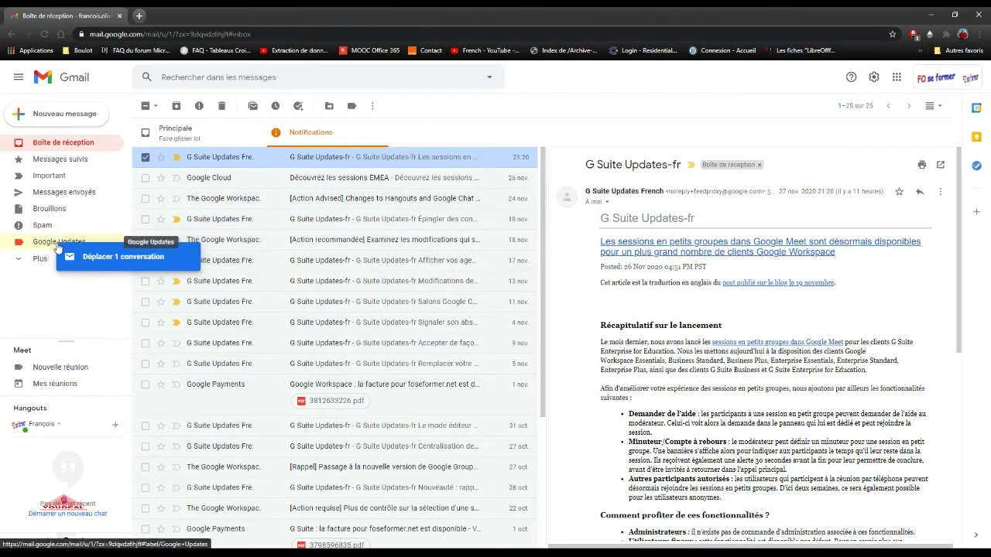
left_click_drag(57, 248, 58, 247)
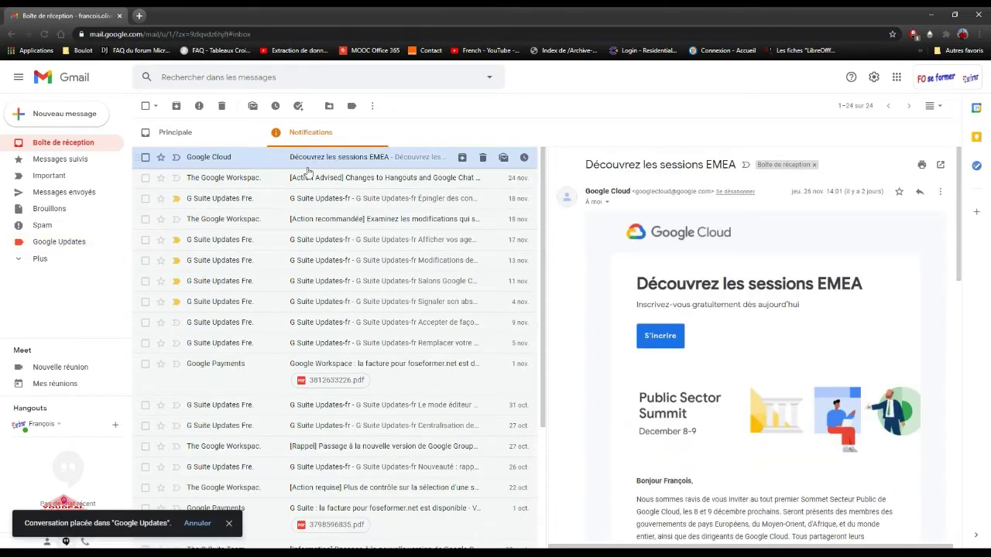
left_click(863, 113)
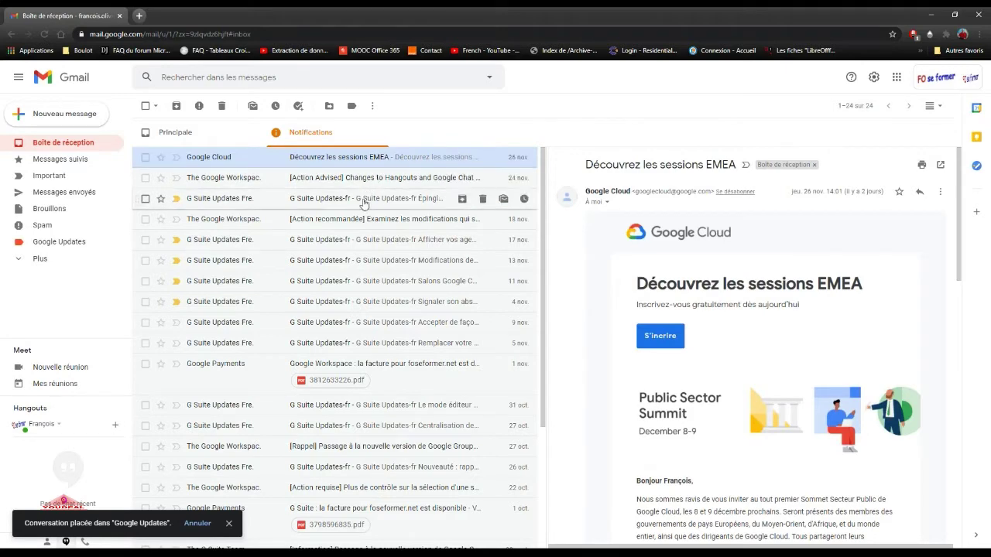
- Replace the Notifications label with Google Updates on the 18 November G Suite Updates conversation
left_click(329, 202)
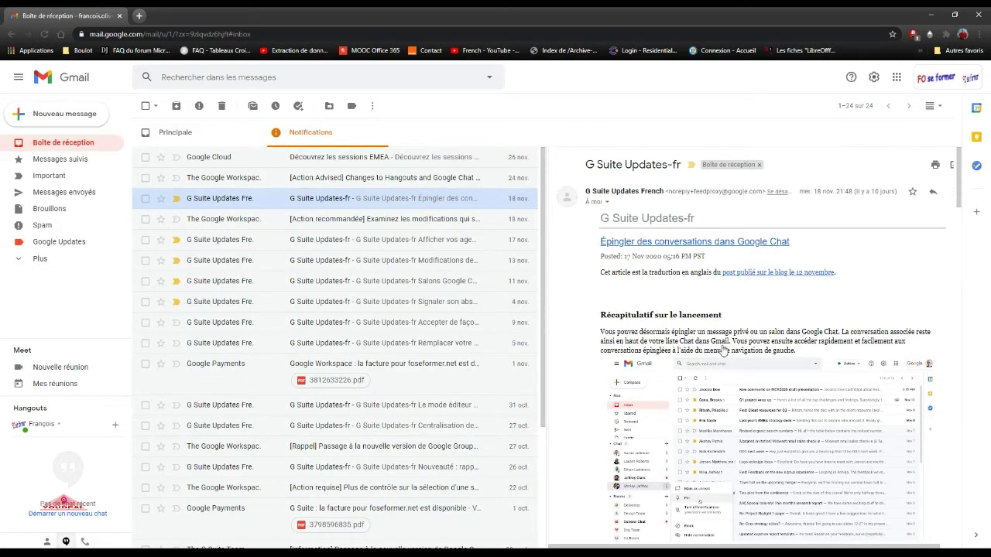
left_click(352, 106)
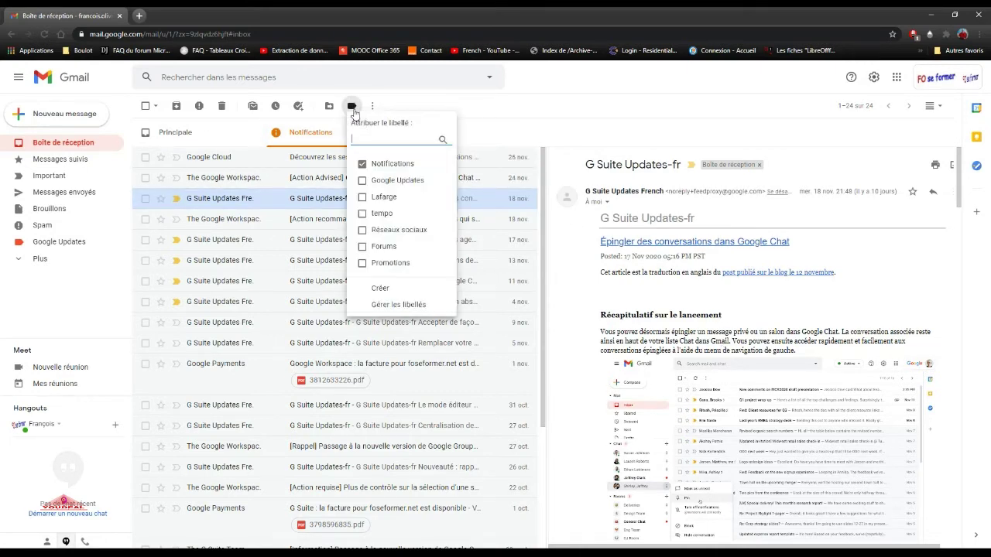
left_click(362, 164)
left_click(363, 181)
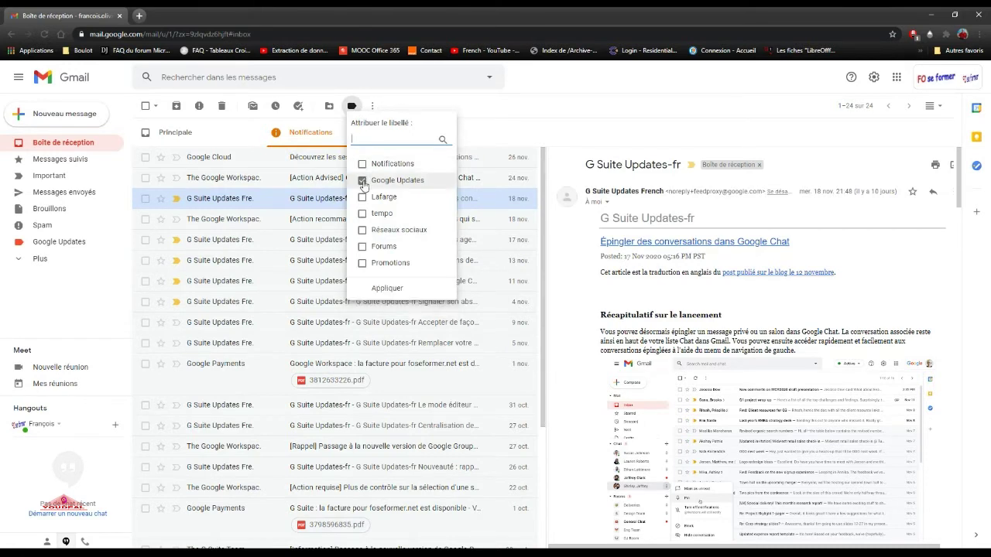
left_click(385, 289)
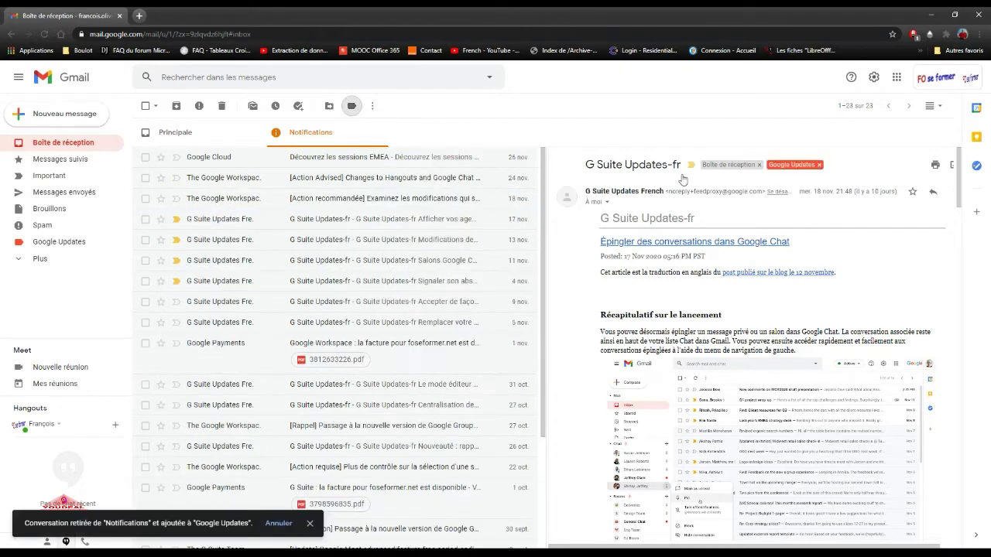
- Move the G Suite Updates conversations of 17 and 13 November one by one to the Google Updates label
left_click(861, 113)
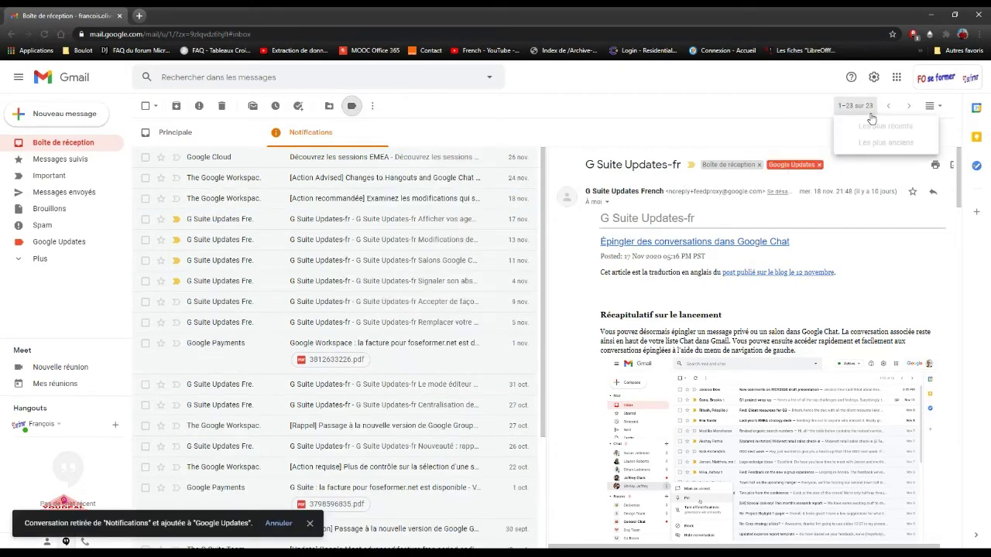
left_click_drag(361, 219, 90, 242)
left_click_drag(341, 227, 76, 247)
- Select the five G Suite Updates conversations of 11, 4, 9 and 5 November and 31 October and move them together to Google Updates
left_click(145, 219)
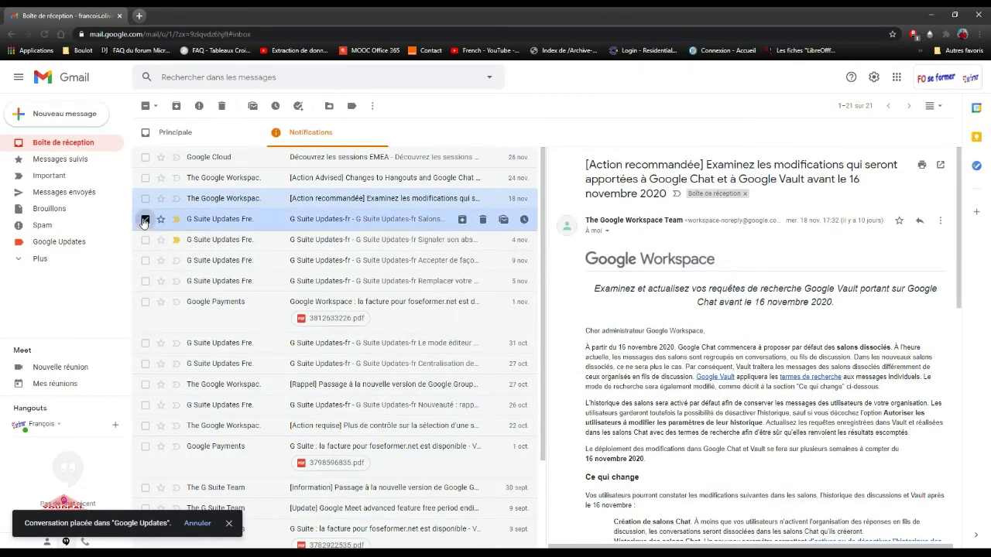
left_click(145, 240)
left_click(145, 260)
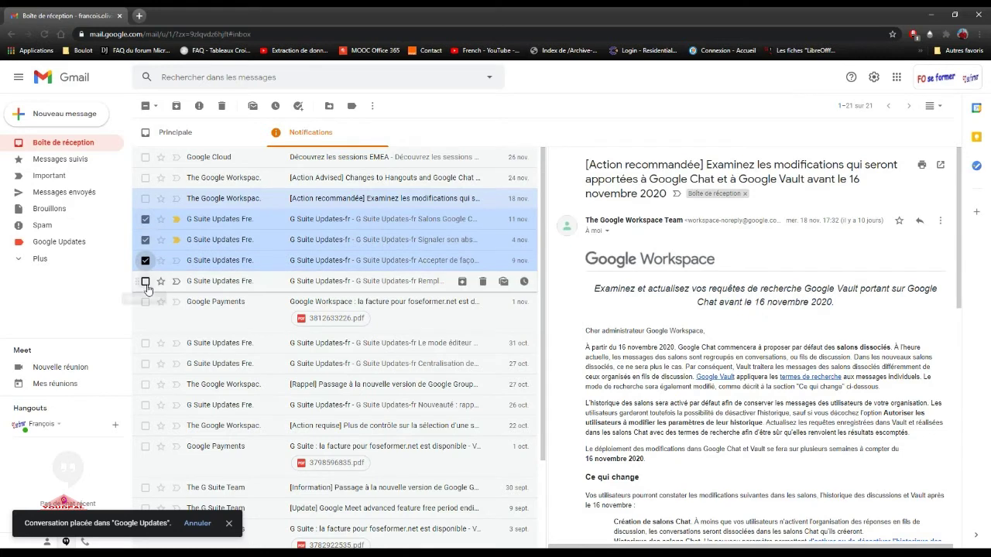
left_click(145, 281)
left_click(145, 343)
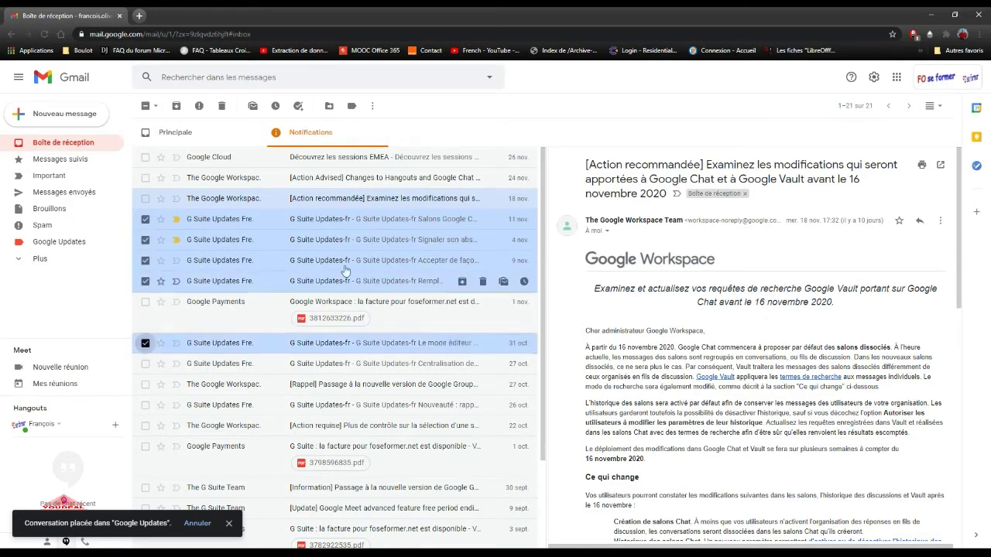
left_click_drag(349, 252, 77, 243)
left_click(838, 106)
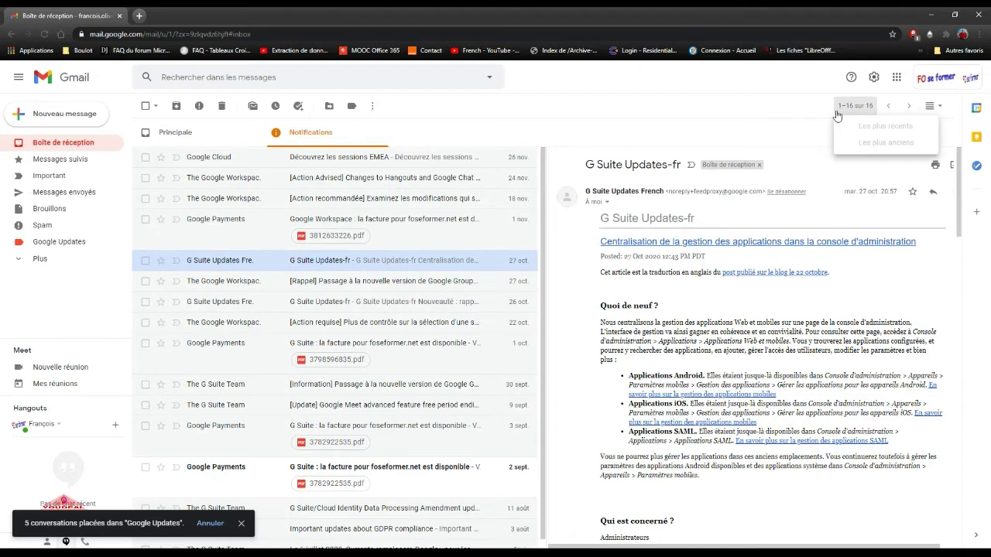
left_click(836, 114)
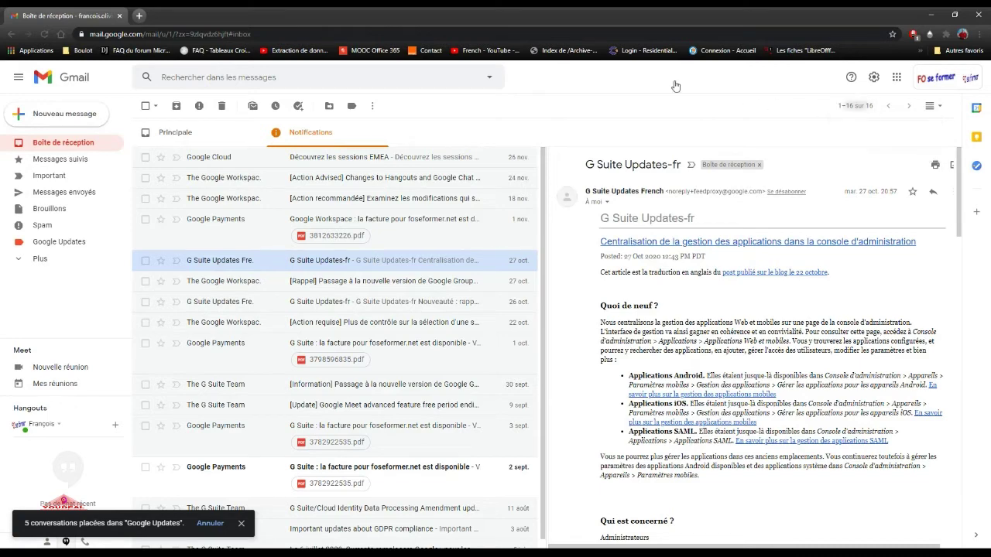
- Open the Google Updates label, reload the page and view the 17 November conversation filed there
left_click(66, 244)
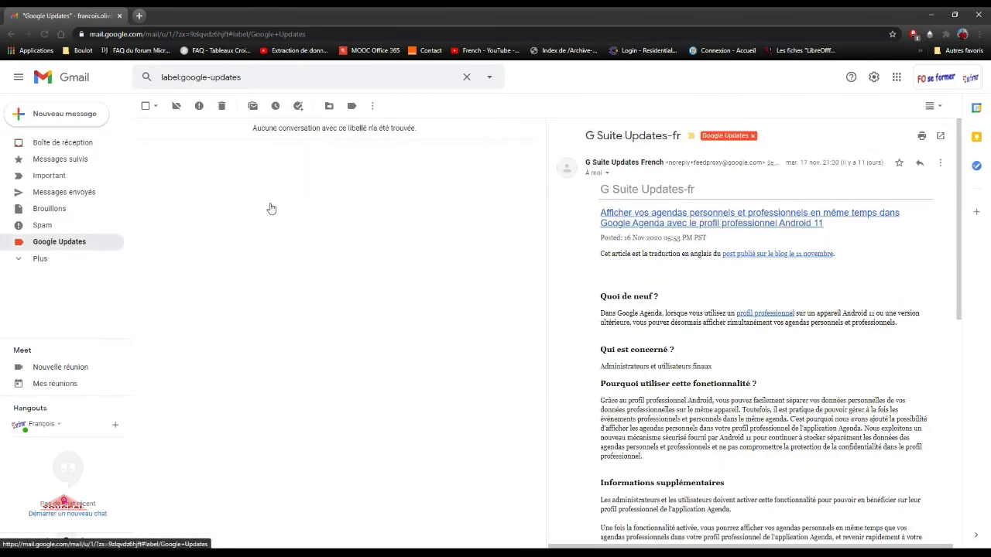
left_click(46, 35)
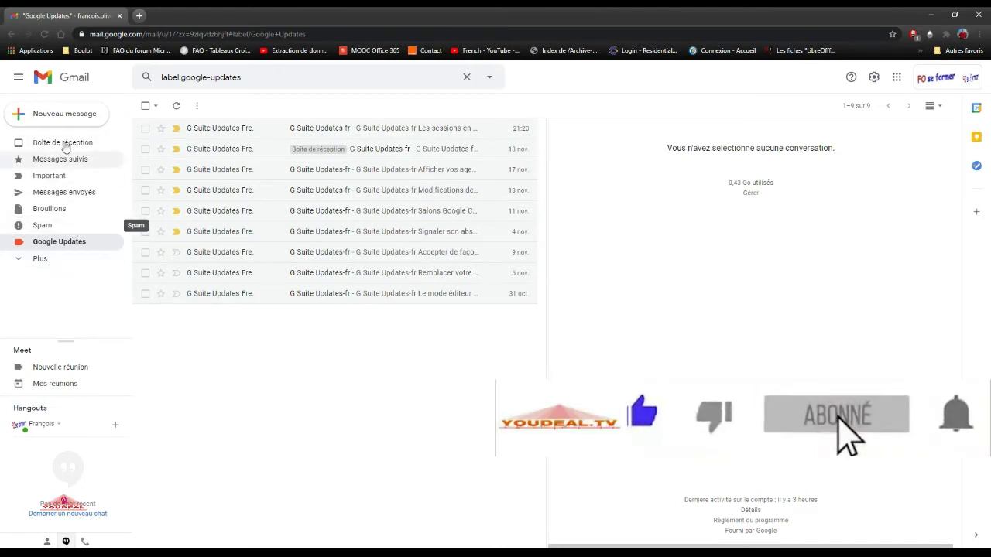
left_click(281, 174)
- Remove the inbox label from the 18 November G Suite Updates conversation in Principale and reopen the Google Updates label
left_click(74, 148)
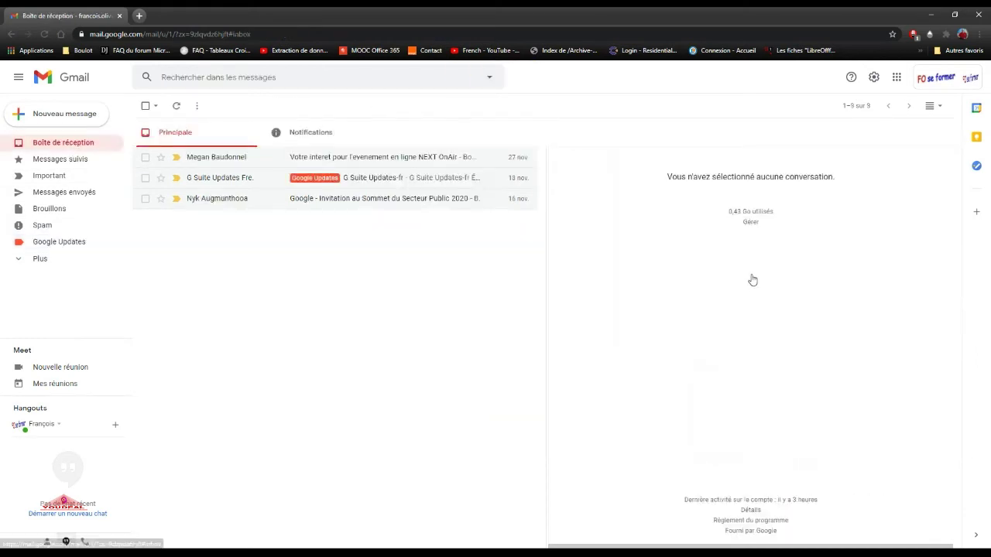
left_click(315, 144)
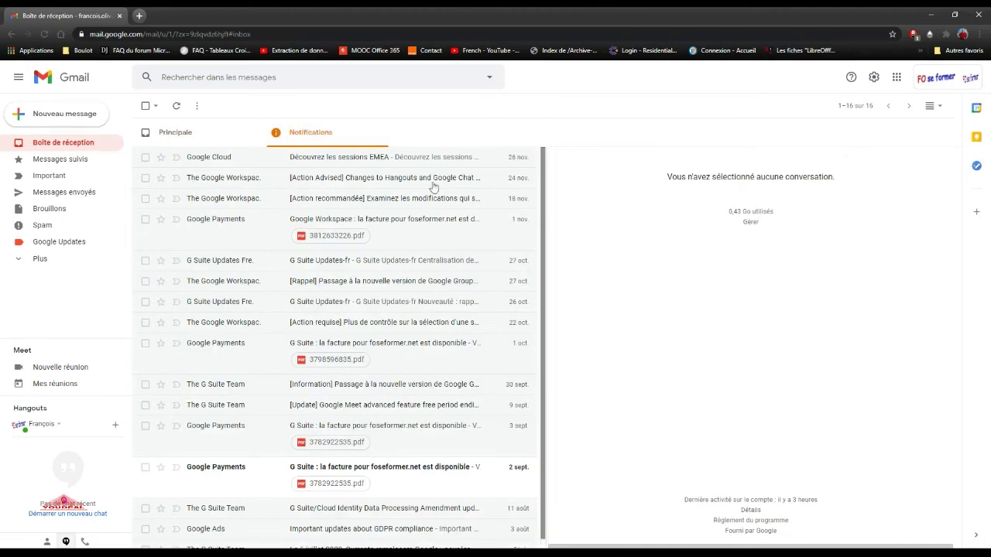
left_click(213, 143)
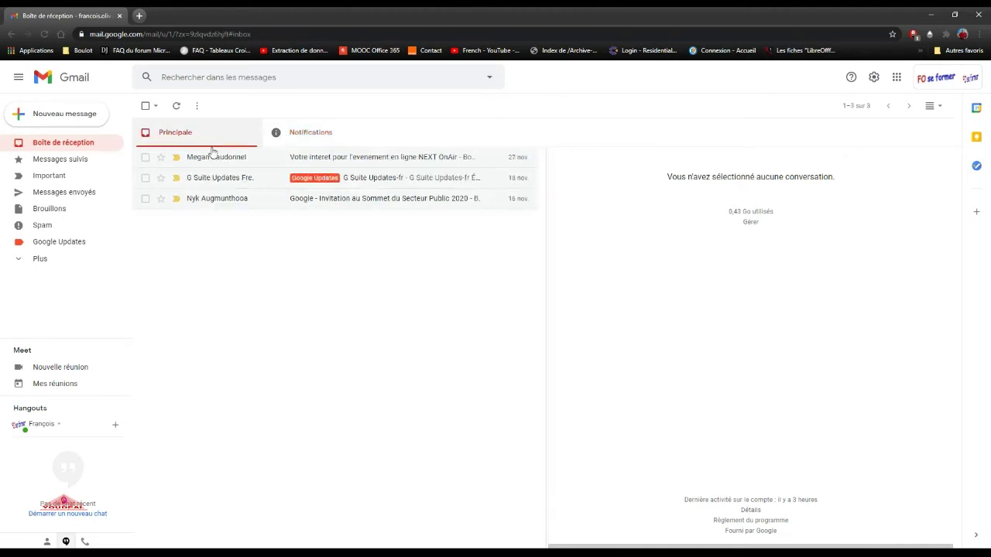
left_click(246, 179)
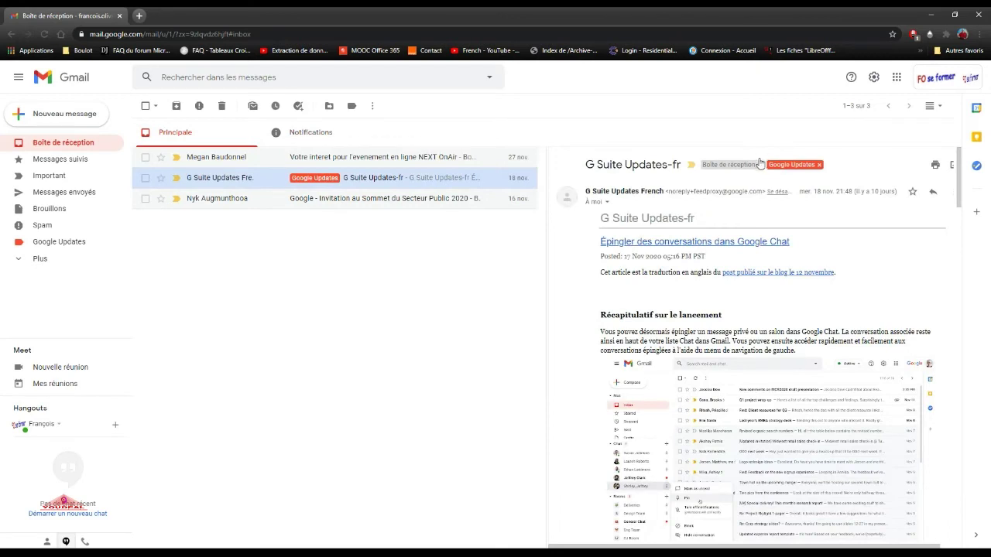
key("numbersign")
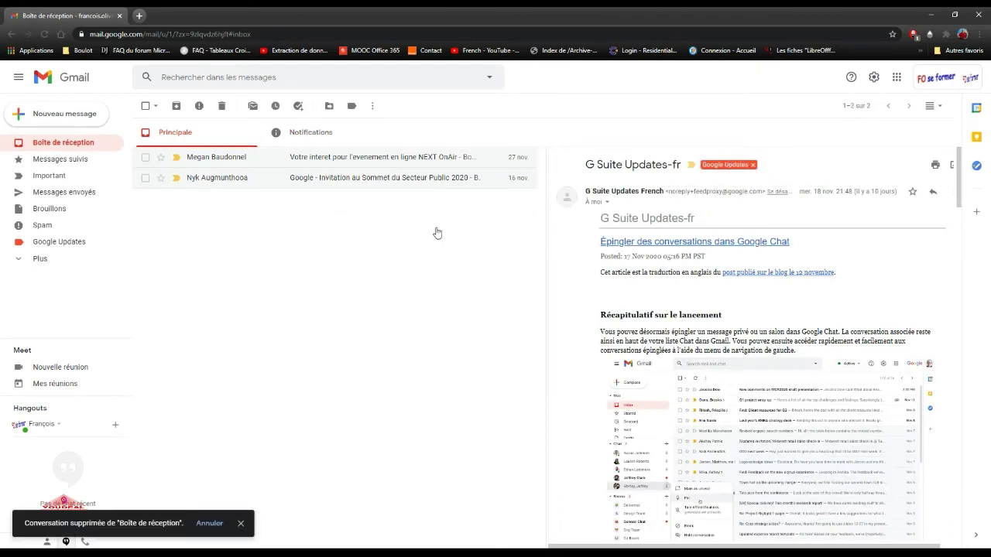
left_click(56, 243)
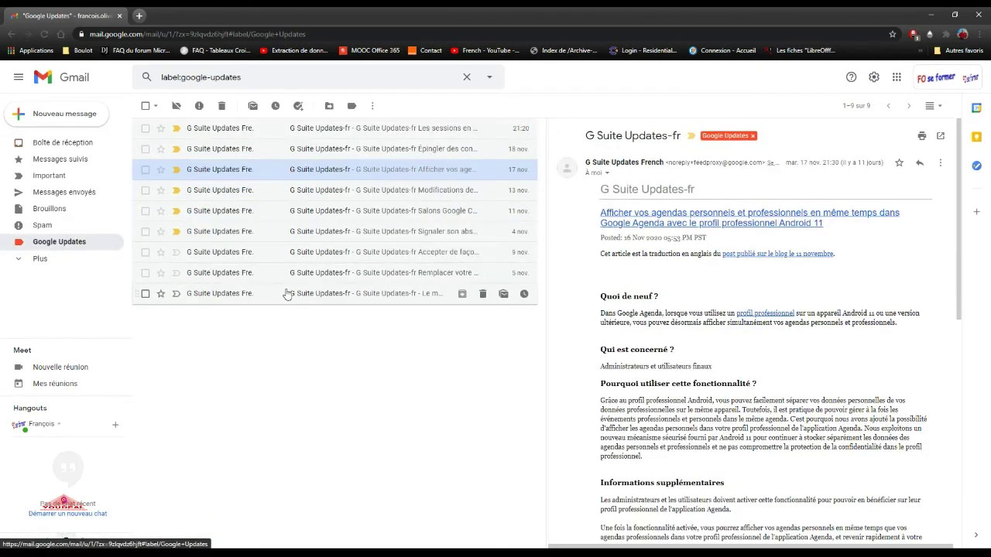